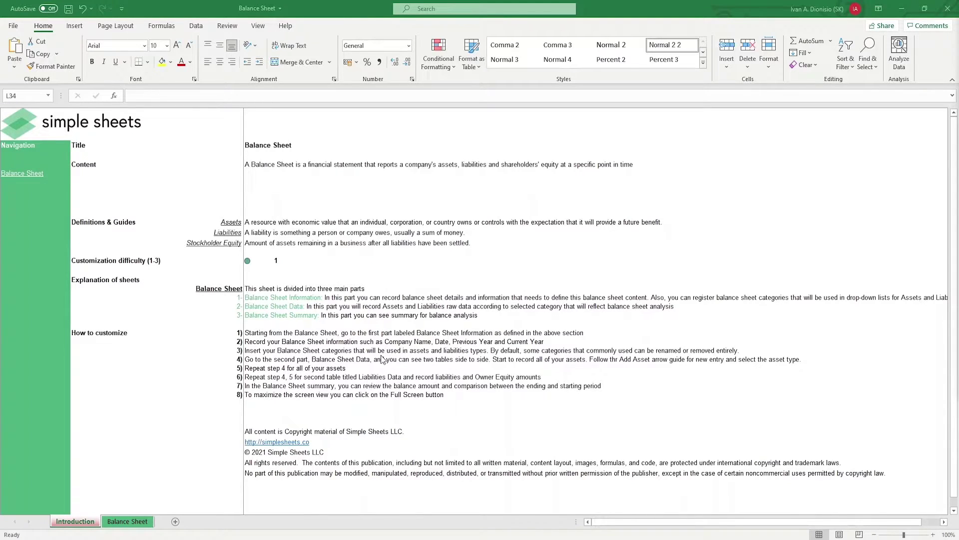
Step: Open the Balance Sheet sheet and point out its Informations, Data and Summary sections
{"action": "left_click", "coordinate": [145, 522]}
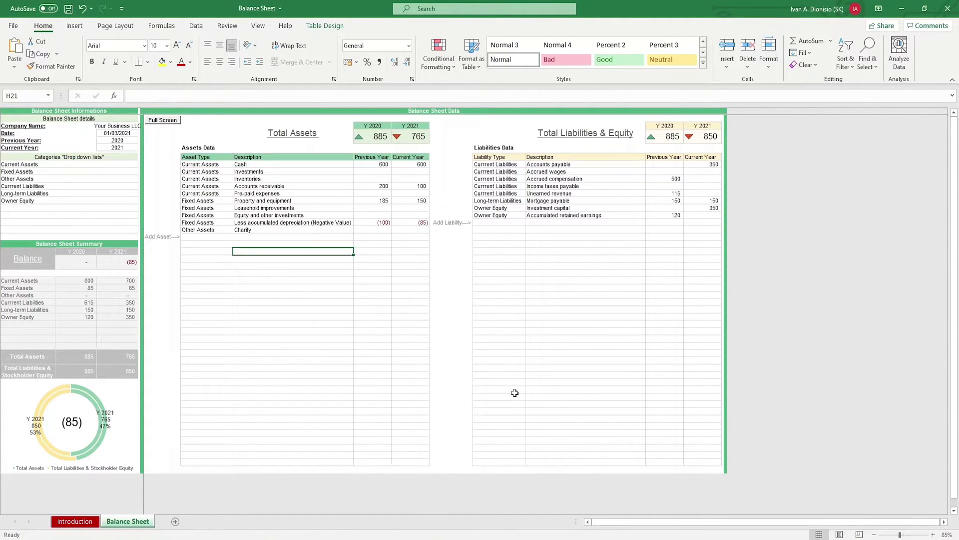
{"action": "left_click", "coordinate": [71, 110]}
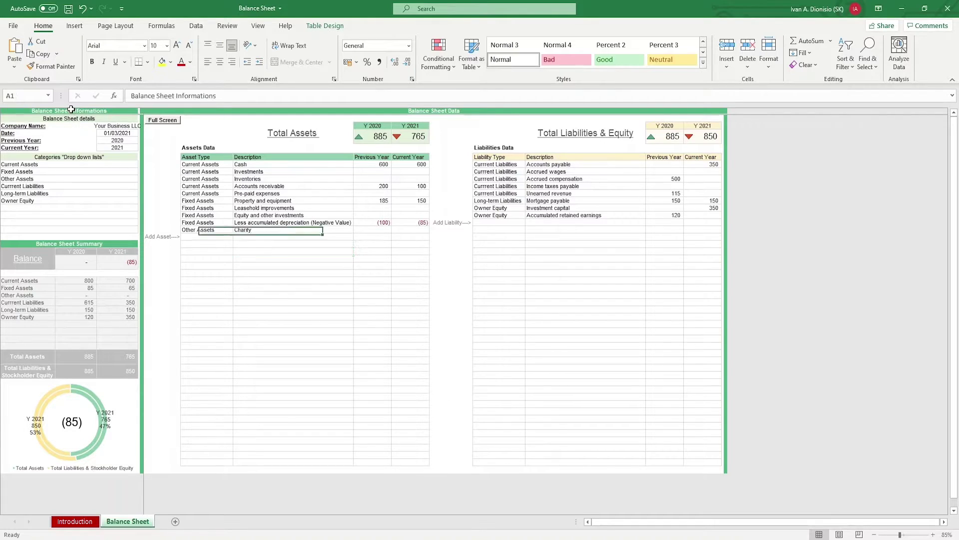
{"action": "left_click", "coordinate": [326, 110]}
{"action": "left_click", "coordinate": [129, 244]}
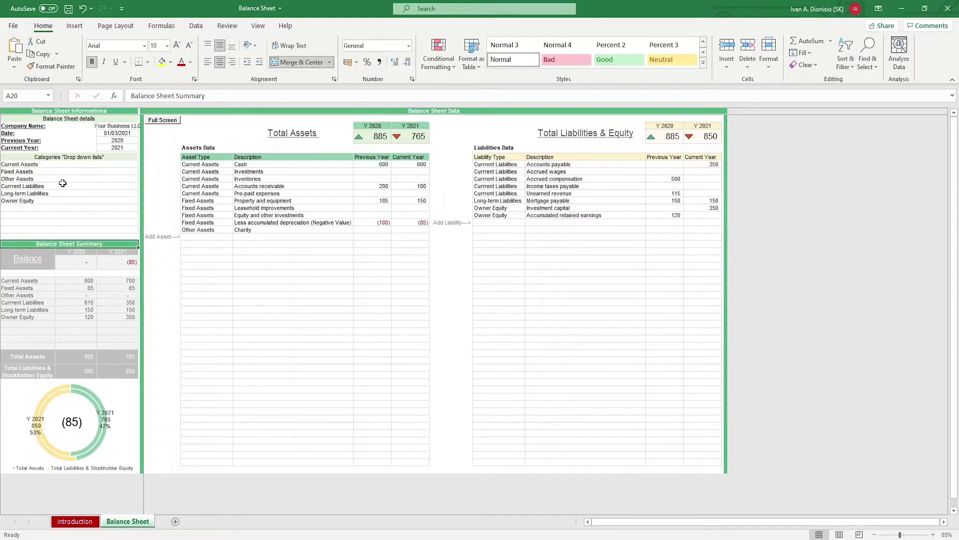
Step: Review the company name, balance sheet date, previous and current year, and six categories
{"action": "left_click", "coordinate": [109, 129]}
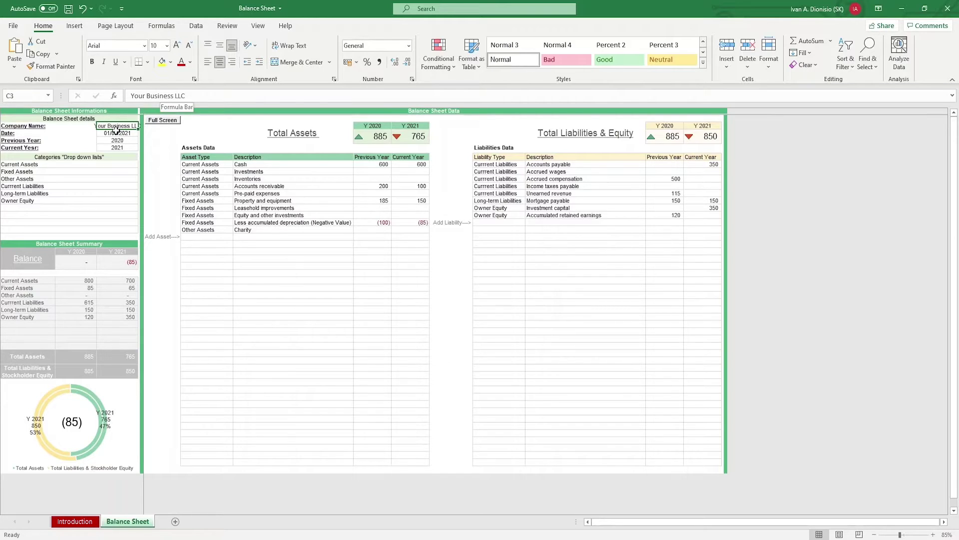
{"action": "left_click", "coordinate": [115, 133]}
{"action": "left_click", "coordinate": [115, 141]}
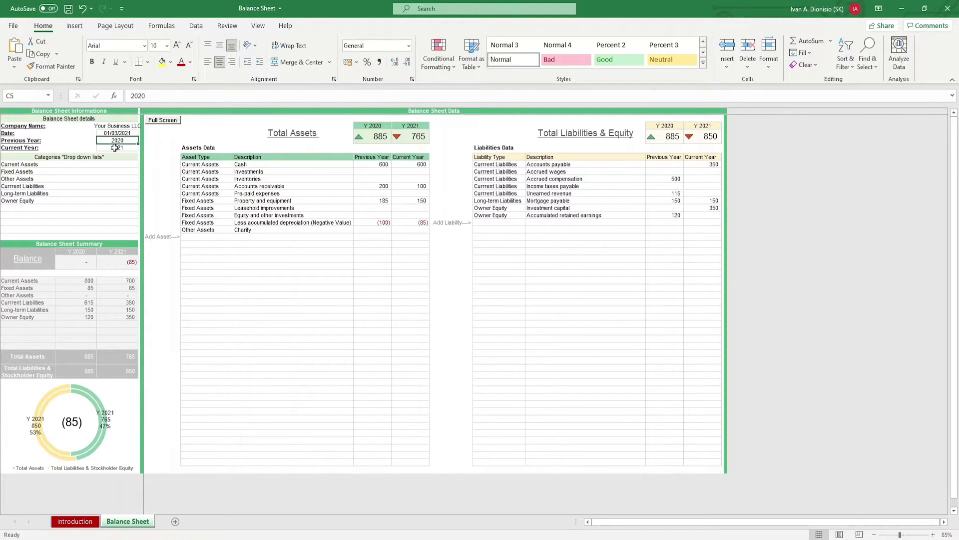
{"action": "left_click", "coordinate": [115, 148]}
{"action": "left_click_drag", "start_coordinate": [95, 163], "coordinate": [93, 224]}
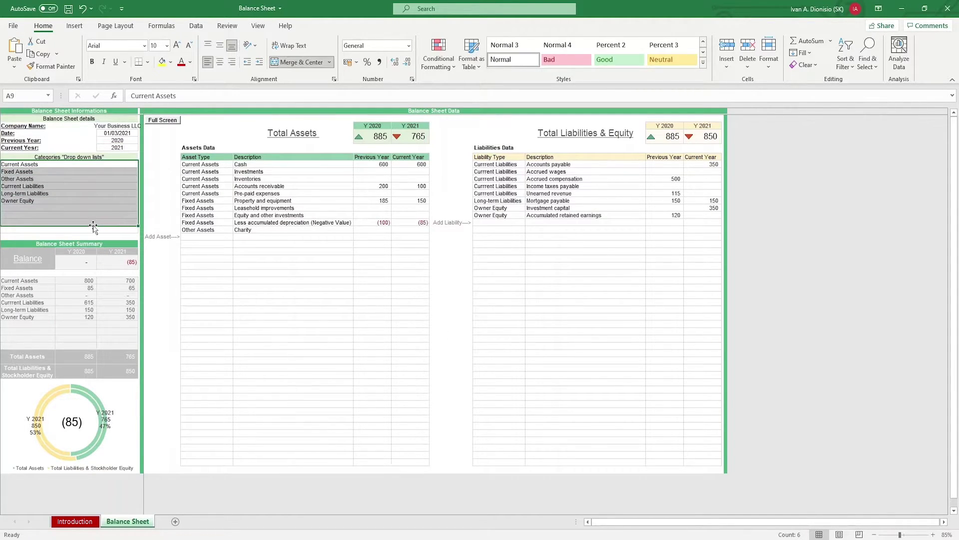
{"action": "left_click", "coordinate": [105, 193]}
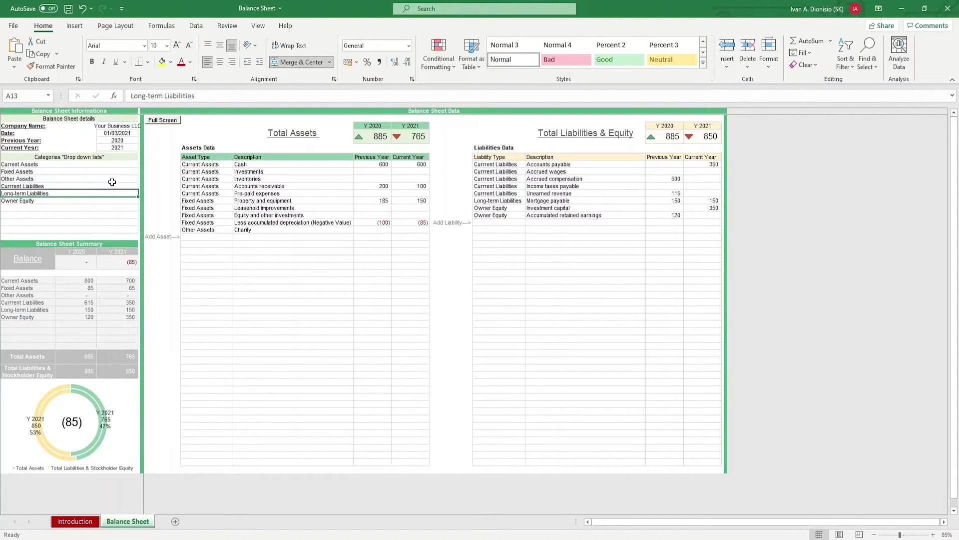
Step: Inspect the asset type entries and the liabilities table, including Owner Equity
{"action": "left_click", "coordinate": [200, 164]}
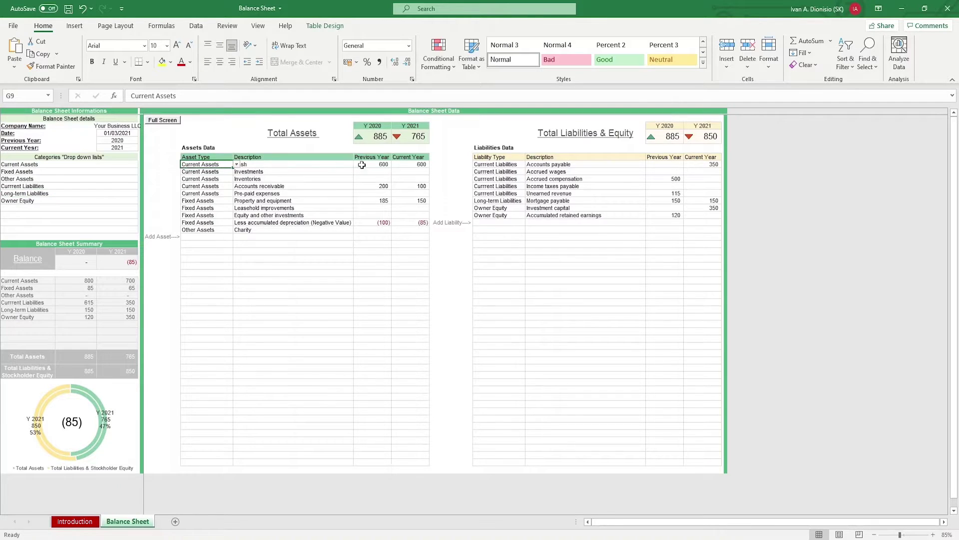
{"action": "left_click", "coordinate": [508, 163]}
{"action": "left_click", "coordinate": [503, 207]}
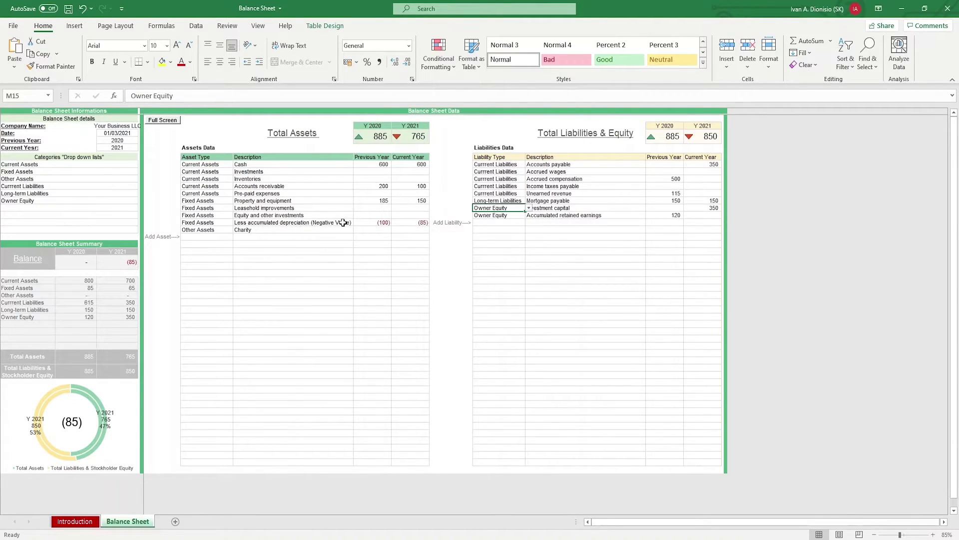
Step: Compare the 2020 and 2021 totals for assets and for liabilities and equity
{"action": "left_click", "coordinate": [381, 140]}
{"action": "left_click", "coordinate": [415, 140]}
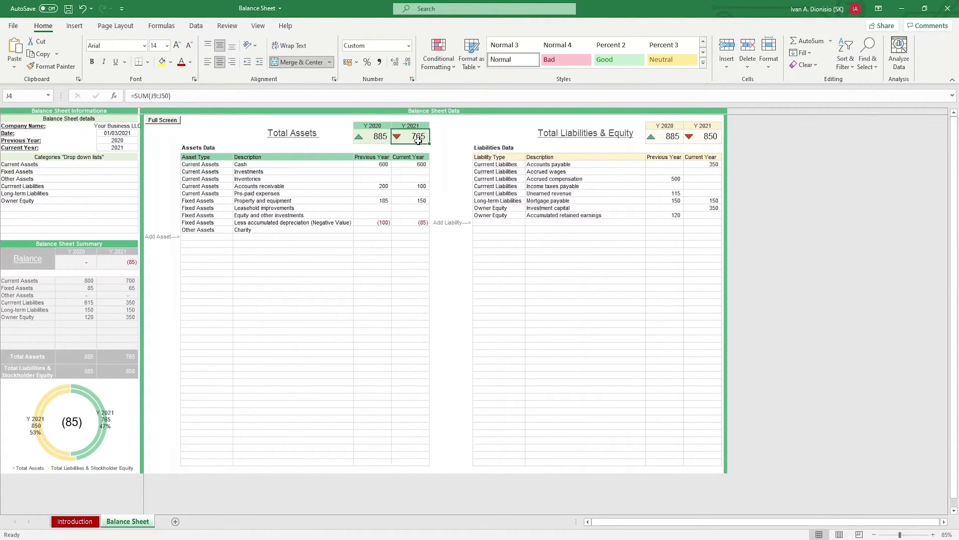
{"action": "left_click", "coordinate": [382, 140]}
{"action": "left_click", "coordinate": [413, 140]}
{"action": "left_click", "coordinate": [674, 134]}
{"action": "left_click", "coordinate": [701, 137]}
{"action": "left_click", "coordinate": [672, 138]}
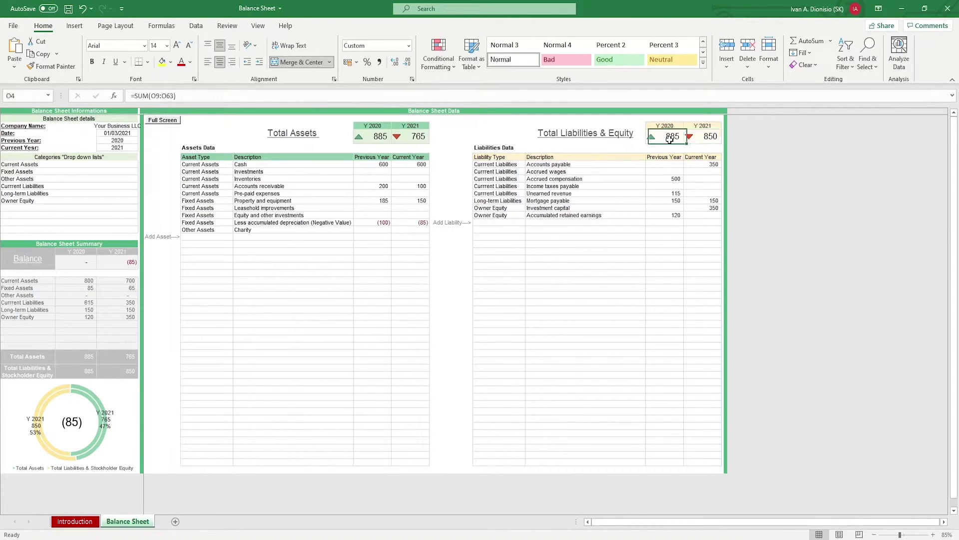
{"action": "left_click", "coordinate": [698, 140]}
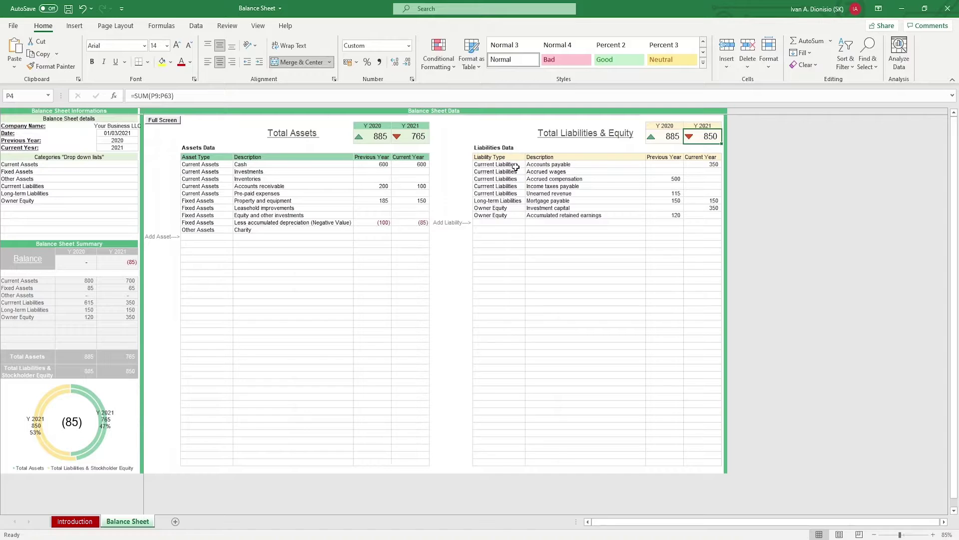
Step: Highlight the Balance Sheet Summary figures from Balance down to the totals
{"action": "left_click", "coordinate": [94, 244]}
{"action": "left_click_drag", "start_coordinate": [27, 258], "coordinate": [118, 375]}
{"action": "left_click", "coordinate": [161, 339]}
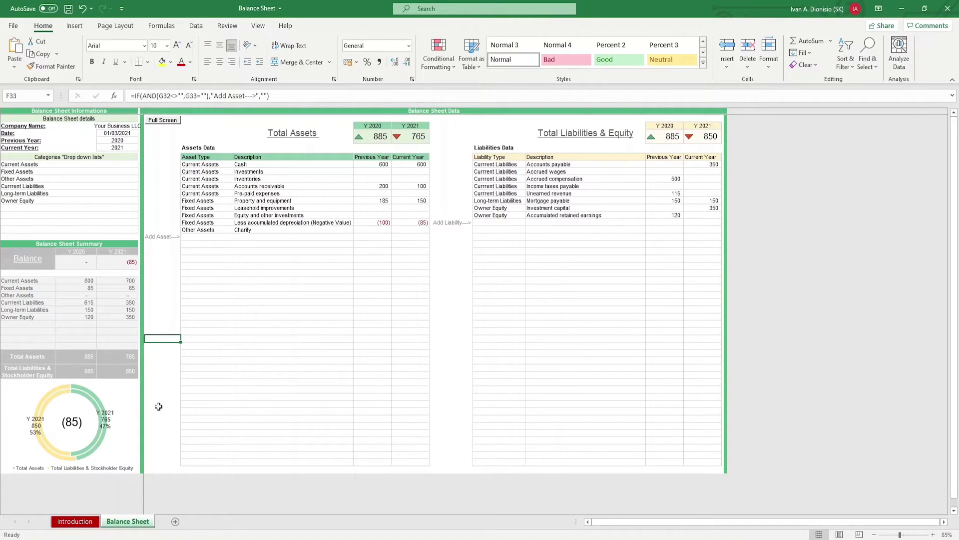
{"action": "left_click", "coordinate": [126, 126]}
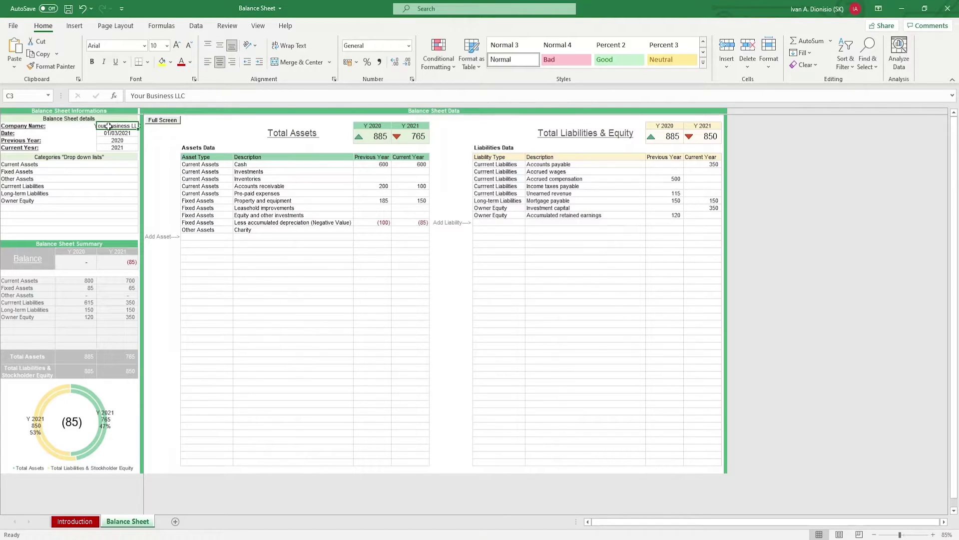
{"action": "key", "text": "Down"}
{"action": "key", "text": "Down"}
{"action": "key", "text": "Down"}
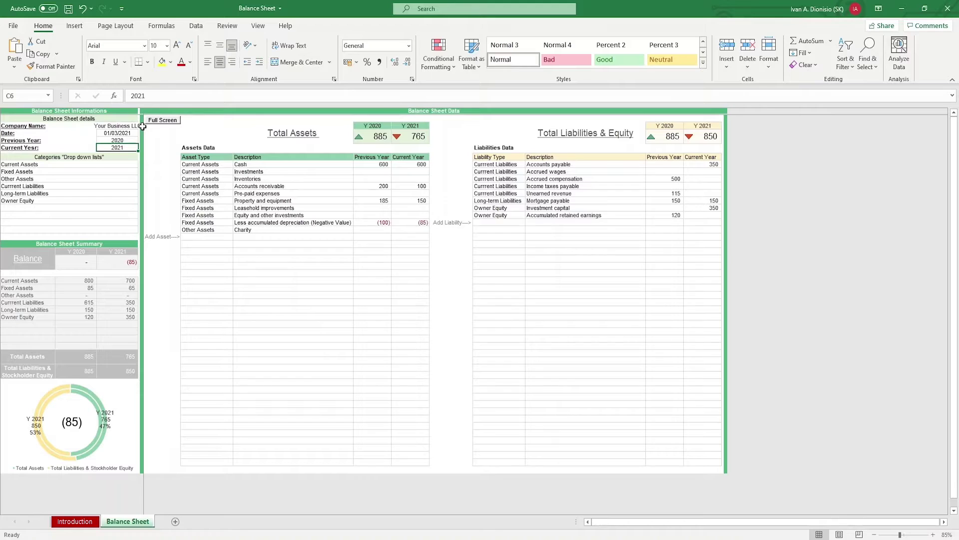
{"action": "left_click", "coordinate": [116, 165]}
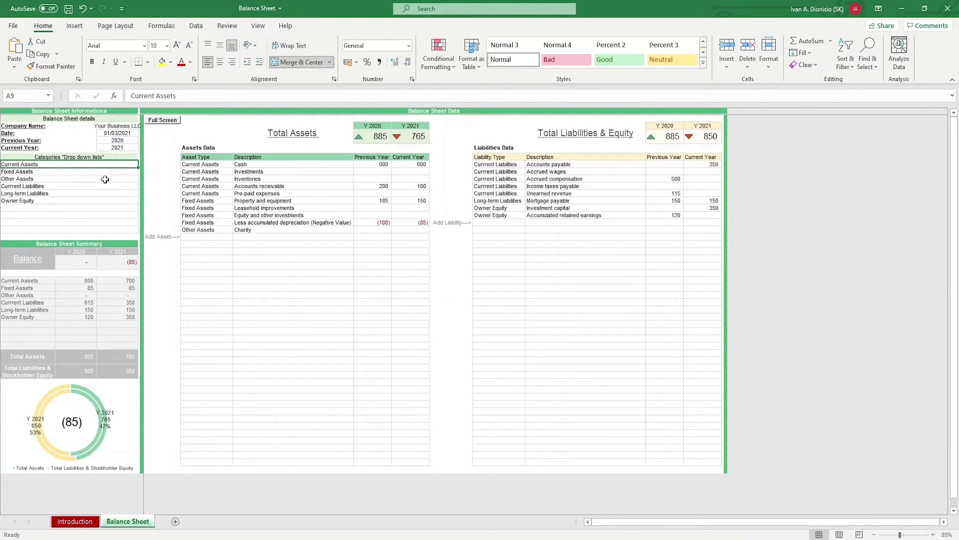
{"action": "key", "text": "Down"}
{"action": "key", "text": "Down"}
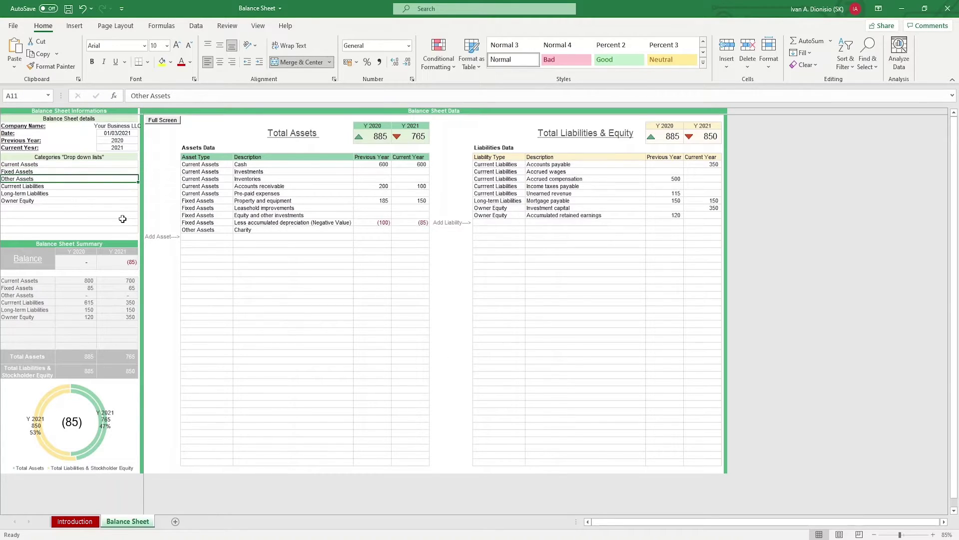
{"action": "key", "text": "Down"}
{"action": "key", "text": "Down"}
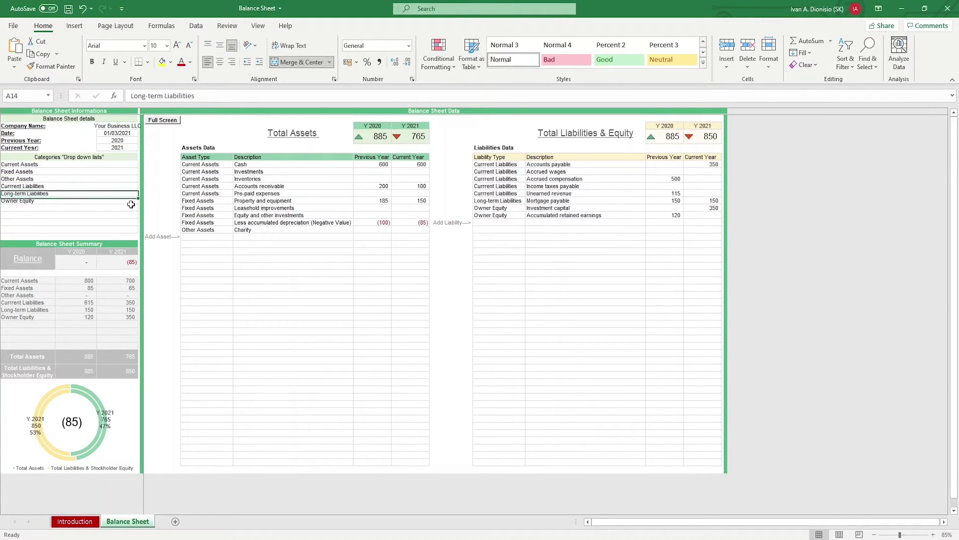
{"action": "key", "text": "Down"}
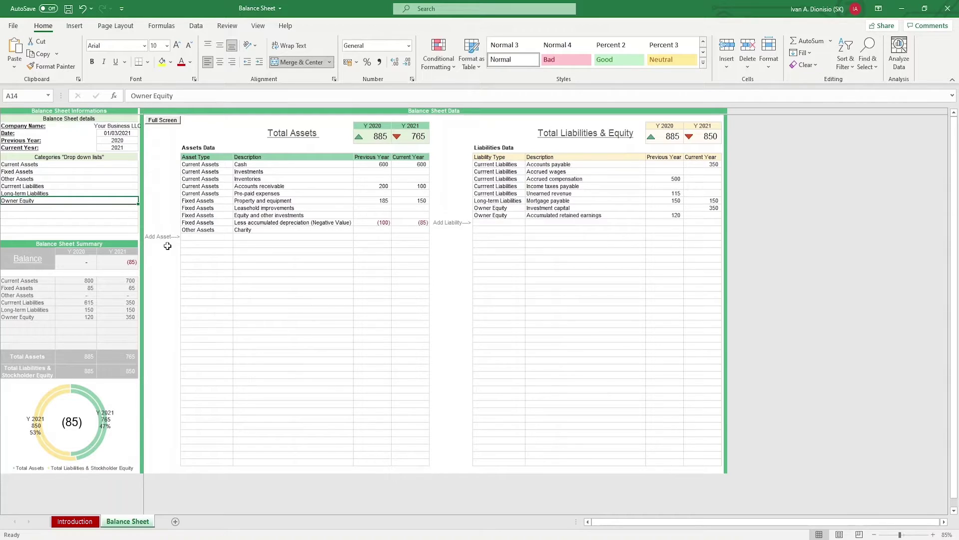
Step: Try a Fixed Assets entry in the empty row below Other Assets
{"action": "left_click", "coordinate": [200, 237]}
{"action": "left_click", "coordinate": [237, 236]}
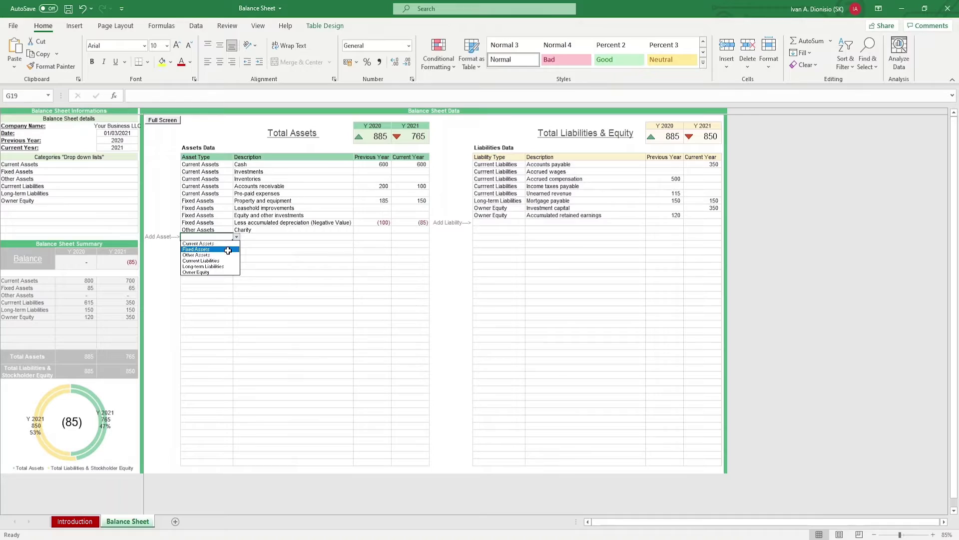
{"action": "left_click", "coordinate": [228, 250]}
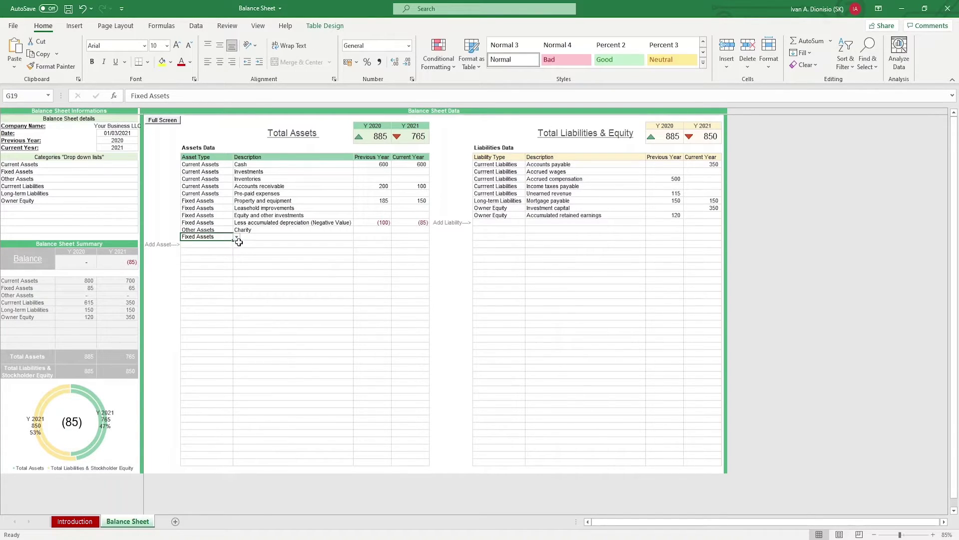
{"action": "left_click", "coordinate": [244, 236]}
{"action": "left_click", "coordinate": [379, 236]}
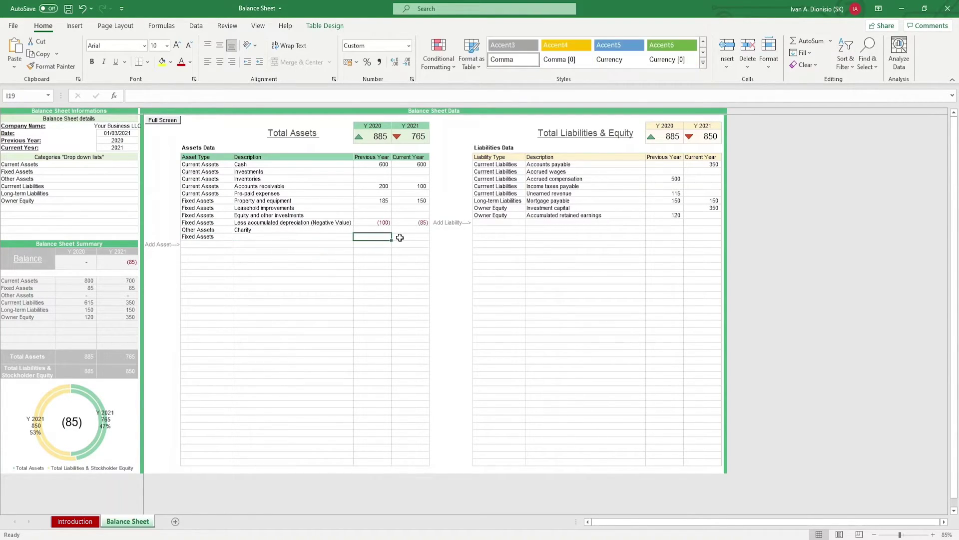
{"action": "left_click", "coordinate": [402, 238]}
{"action": "left_click", "coordinate": [226, 238]}
Step: Undo the Fixed Assets entry and inspect the formulas behind the Add Liability label
{"action": "key", "text": "ctrl+z"}
{"action": "key", "text": "ctrl+z"}
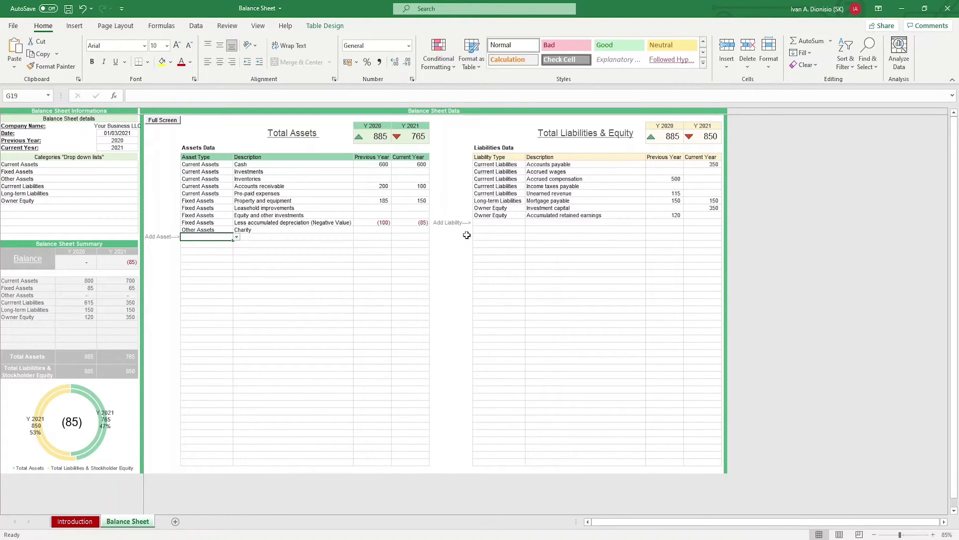
{"action": "left_click", "coordinate": [462, 229]}
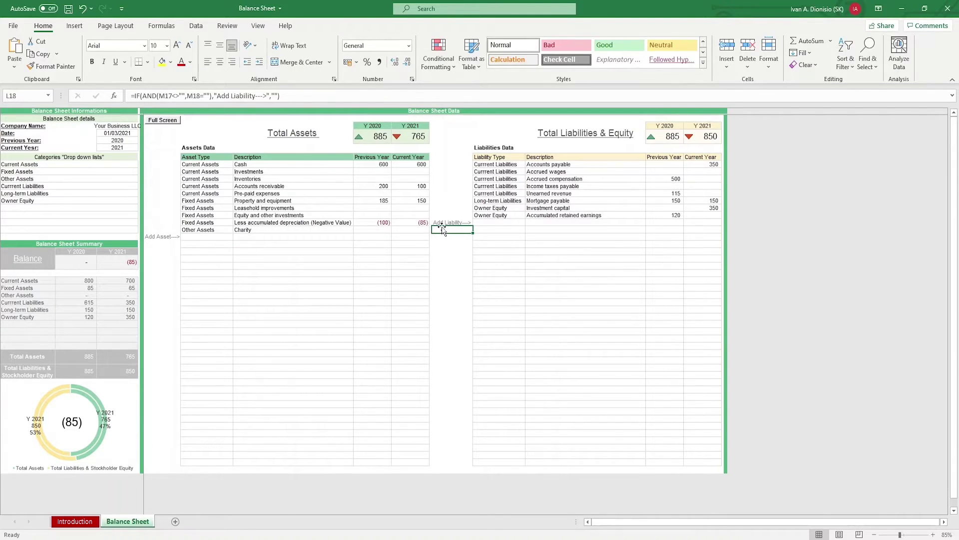
{"action": "left_click", "coordinate": [454, 222]}
{"action": "left_click", "coordinate": [24, 260]}
{"action": "left_click_drag", "start_coordinate": [45, 275], "coordinate": [125, 373]}
{"action": "left_click", "coordinate": [172, 339]}
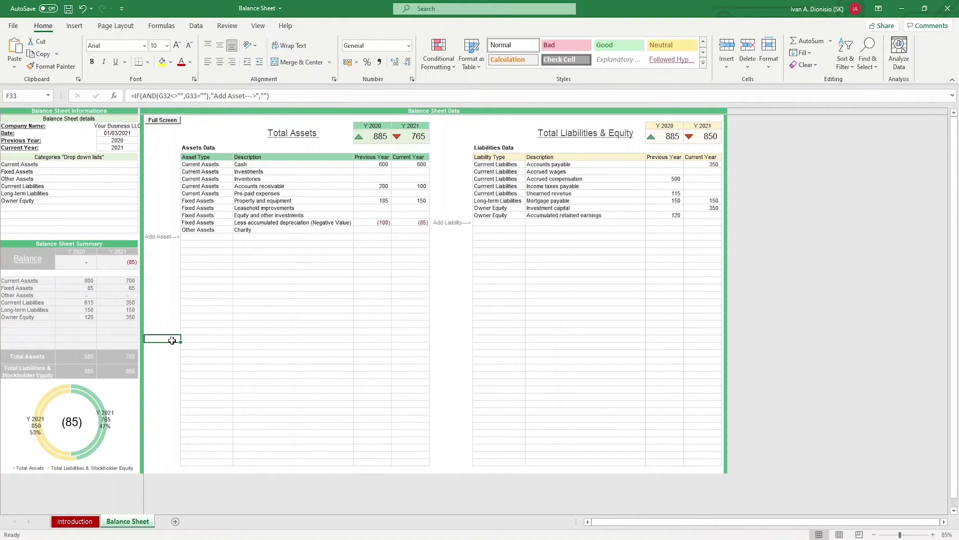
{"action": "left_click", "coordinate": [92, 357]}
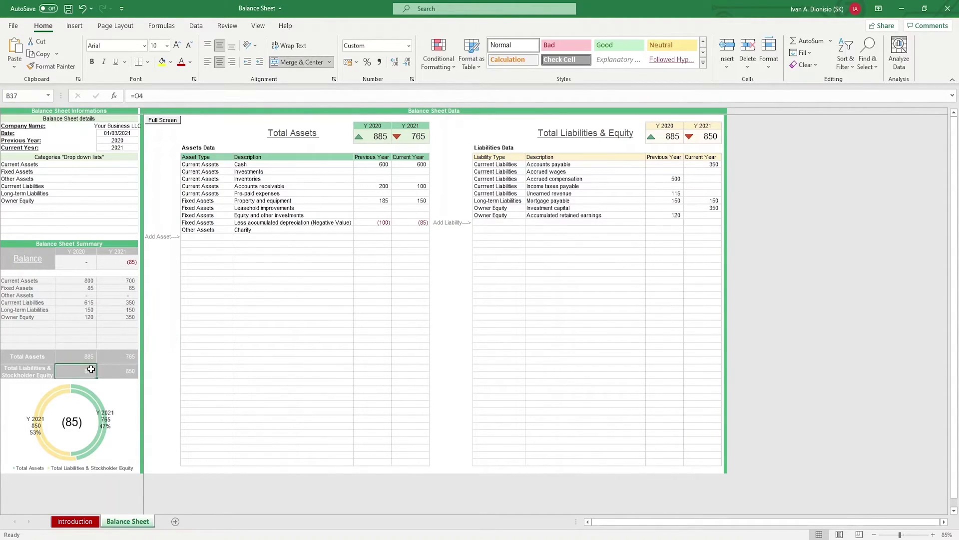
{"action": "left_click", "coordinate": [372, 140]}
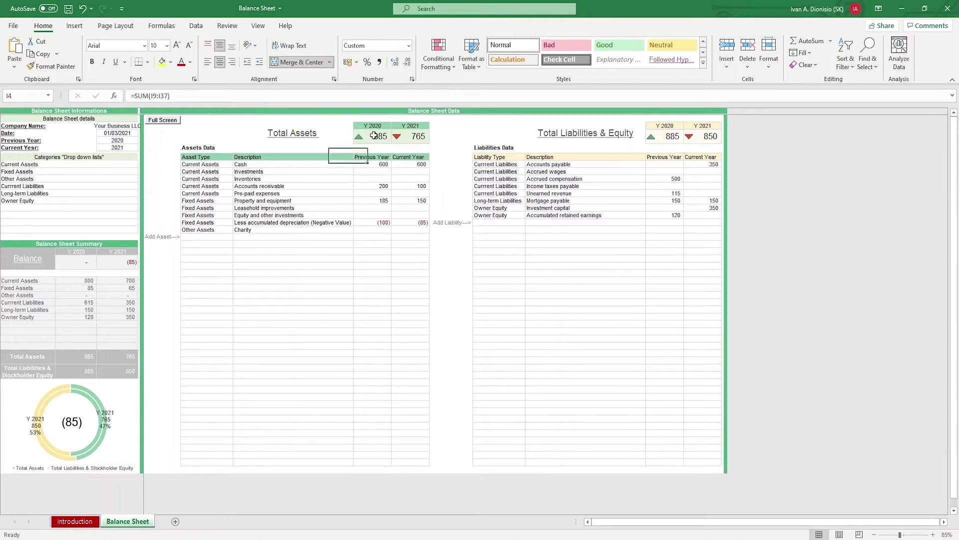
{"action": "left_click", "coordinate": [659, 143]}
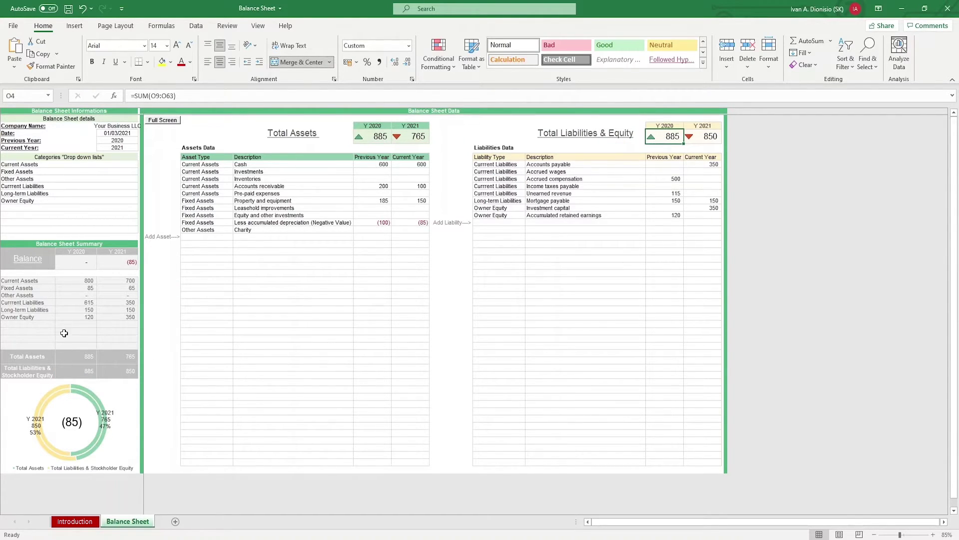
{"action": "left_click", "coordinate": [77, 262]}
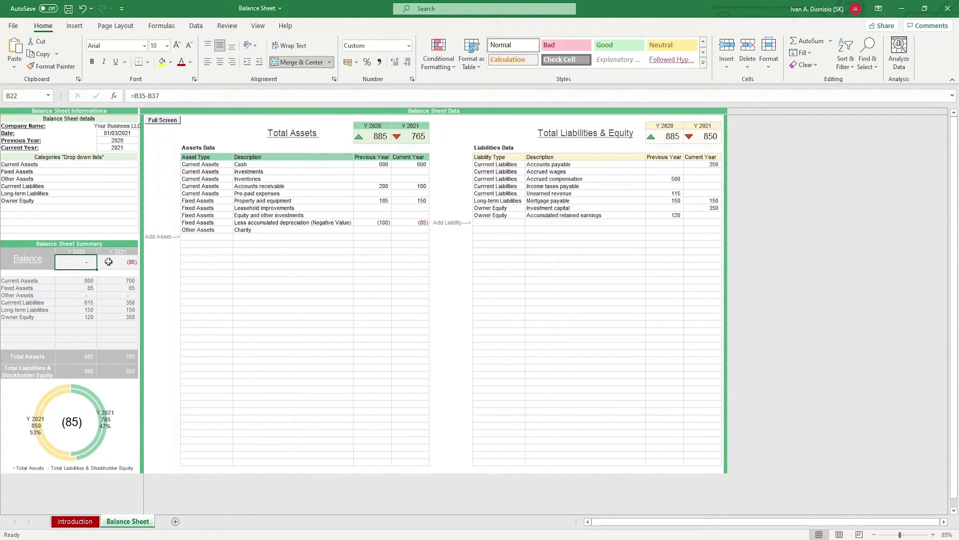
{"action": "key", "text": "Right"}
{"action": "key", "text": "Left"}
{"action": "left_click", "coordinate": [117, 261]}
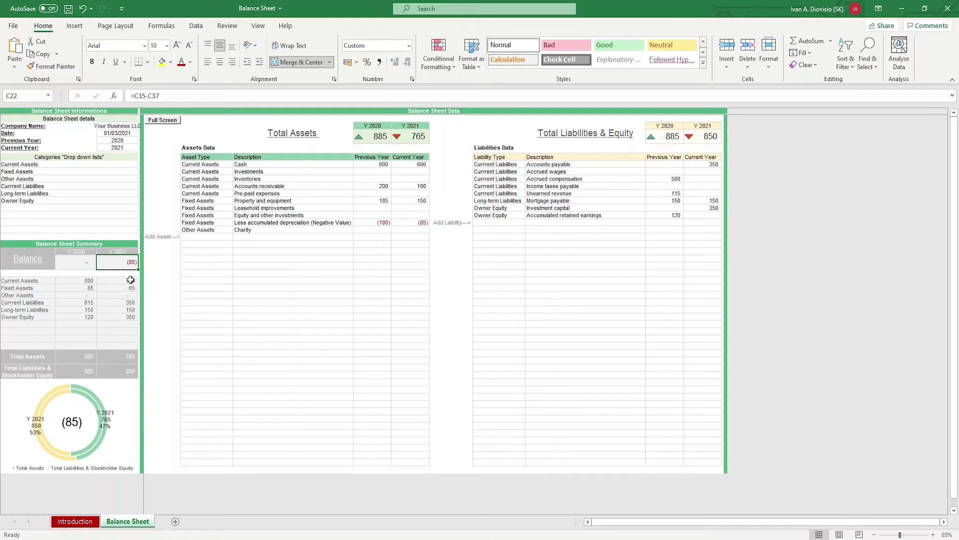
{"action": "left_click", "coordinate": [117, 356]}
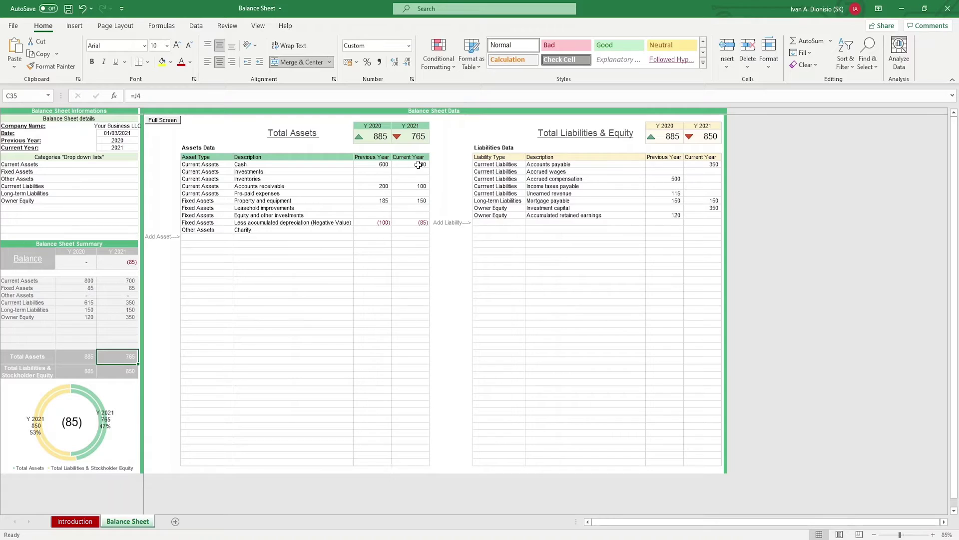
{"action": "left_click_drag", "start_coordinate": [418, 164], "coordinate": [410, 230]}
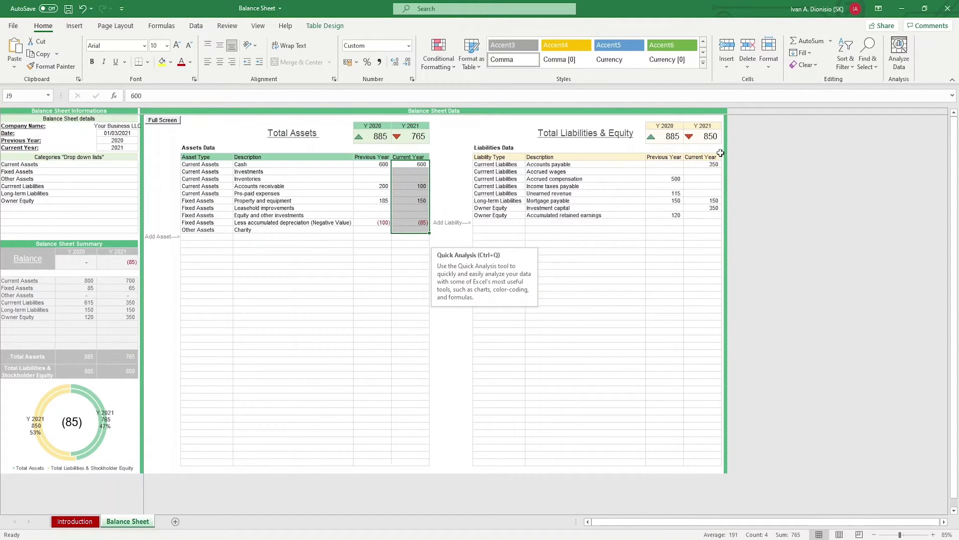
{"action": "left_click_drag", "start_coordinate": [713, 164], "coordinate": [705, 217]}
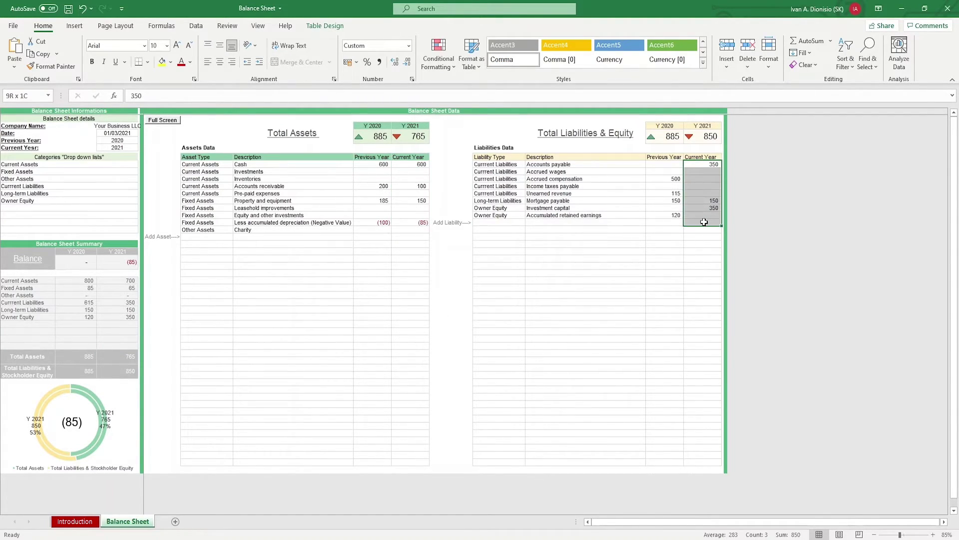
Step: Enter 85 in the Charity row's Current Year cell J18
{"action": "left_click", "coordinate": [444, 230]}
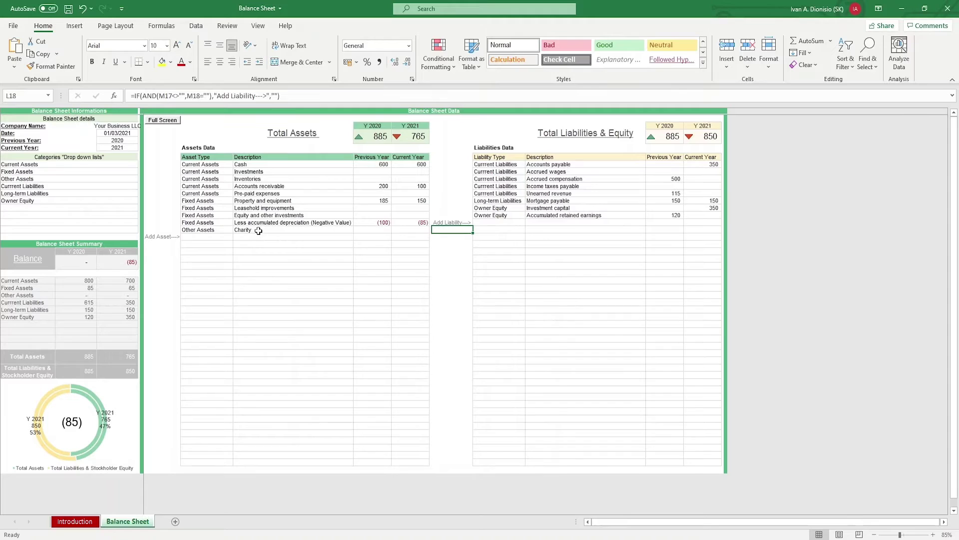
{"action": "left_click", "coordinate": [201, 229]}
{"action": "key", "text": "Tab"}
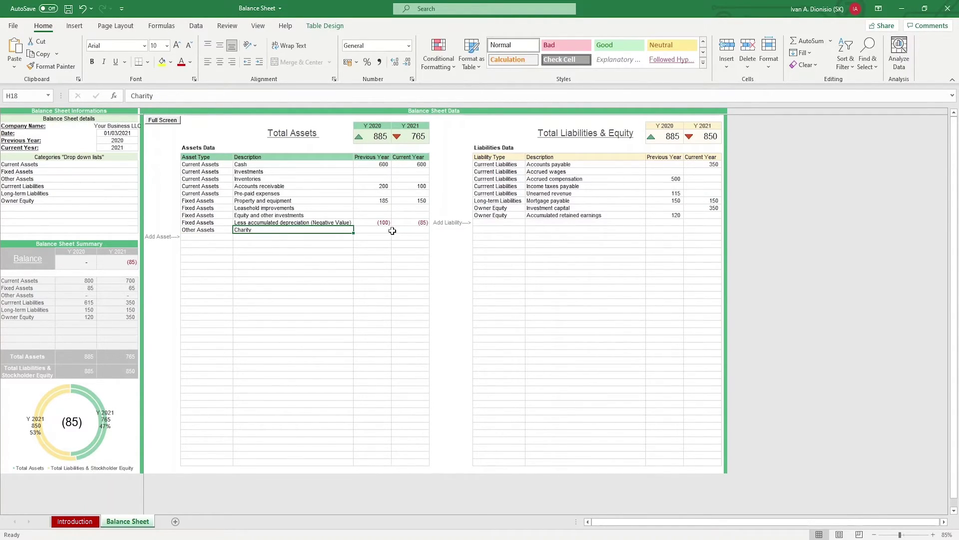
{"action": "left_click_drag", "start_coordinate": [392, 229], "coordinate": [422, 232]}
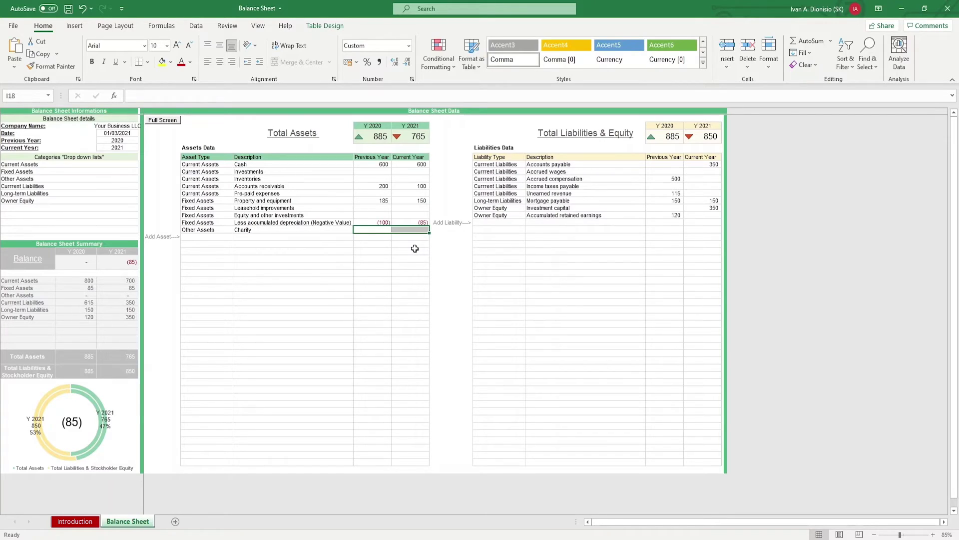
{"action": "left_click", "coordinate": [417, 231]}
{"action": "type", "text": "85"}
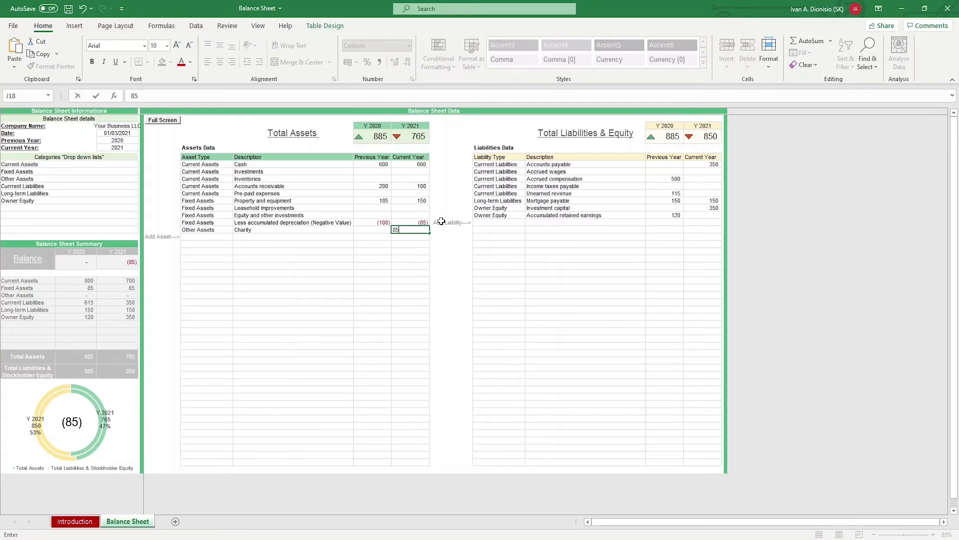
{"action": "key", "text": "Return"}
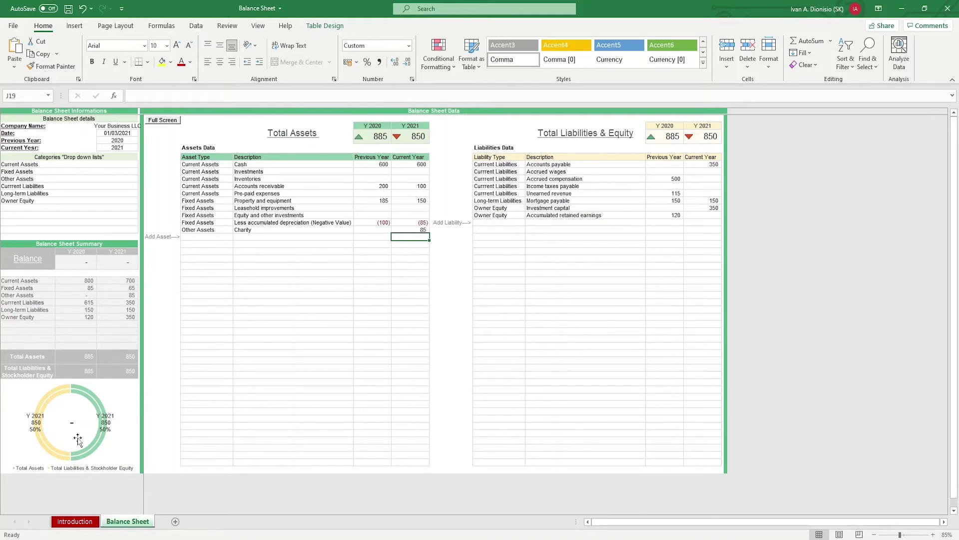
Step: Show the balanced sheet in full-screen mode, then exit full screen
{"action": "left_click", "coordinate": [175, 122]}
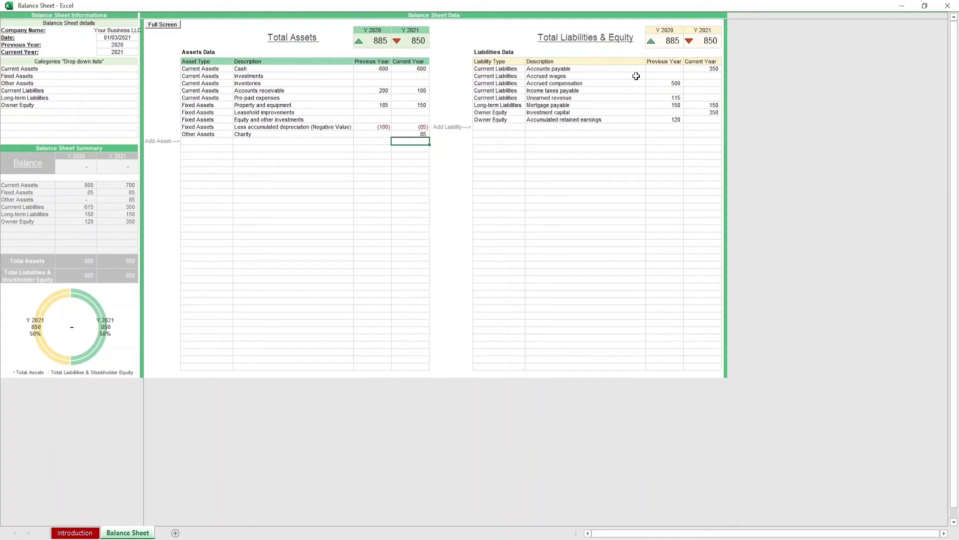
{"action": "left_click", "coordinate": [935, 6]}
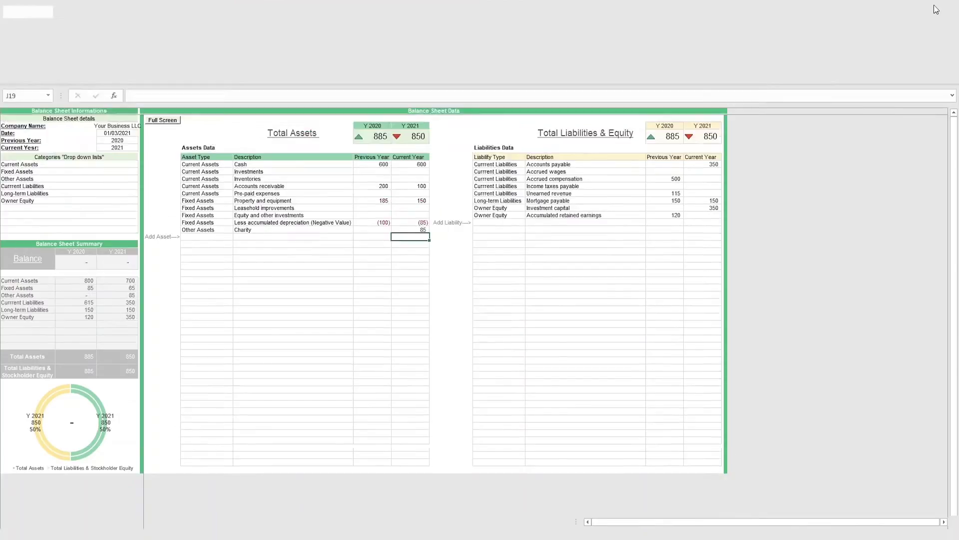
Step: Maximize the Balance Sheet workbook window again
{"action": "left_click_drag", "start_coordinate": [527, 55], "coordinate": [529, 43]}
{"action": "double_click", "coordinate": [528, 43]}
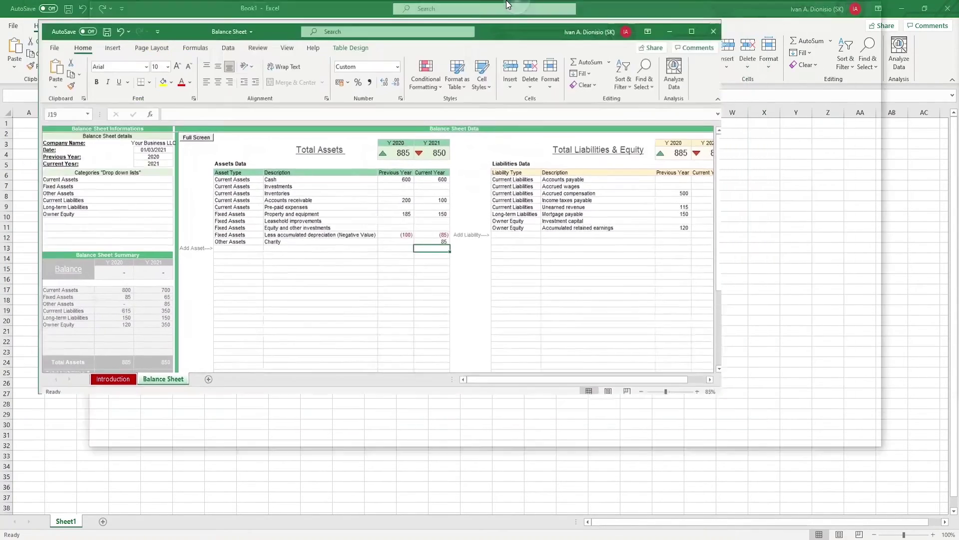